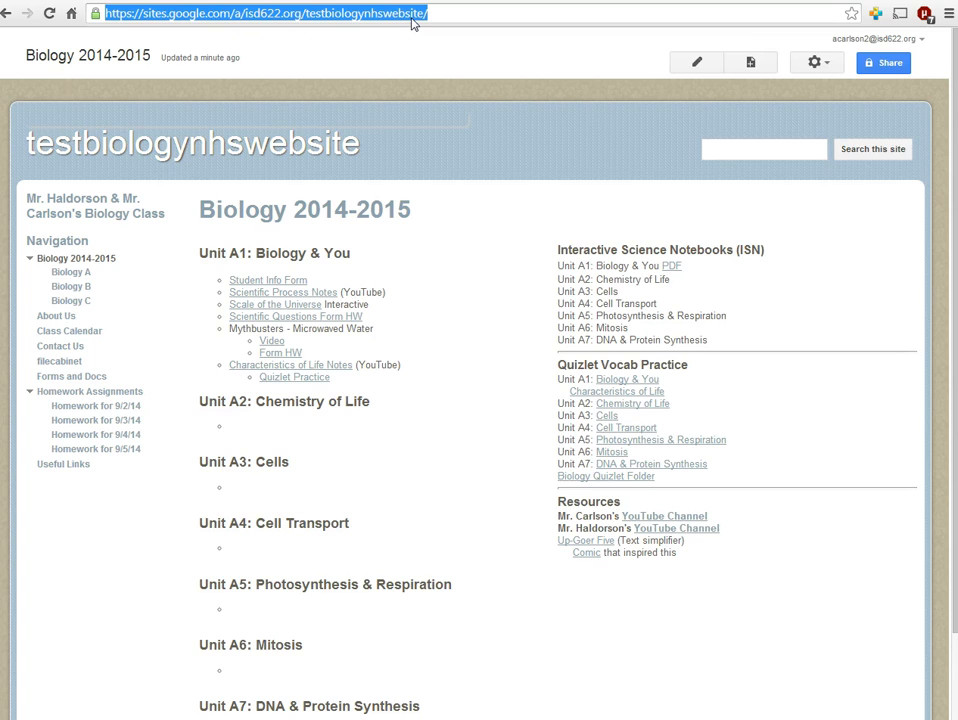
Step: Copy the biology class site's full web address and switch to the goo.gl URL shortener page
{"action": "right_click", "coordinate": [344, 22]}
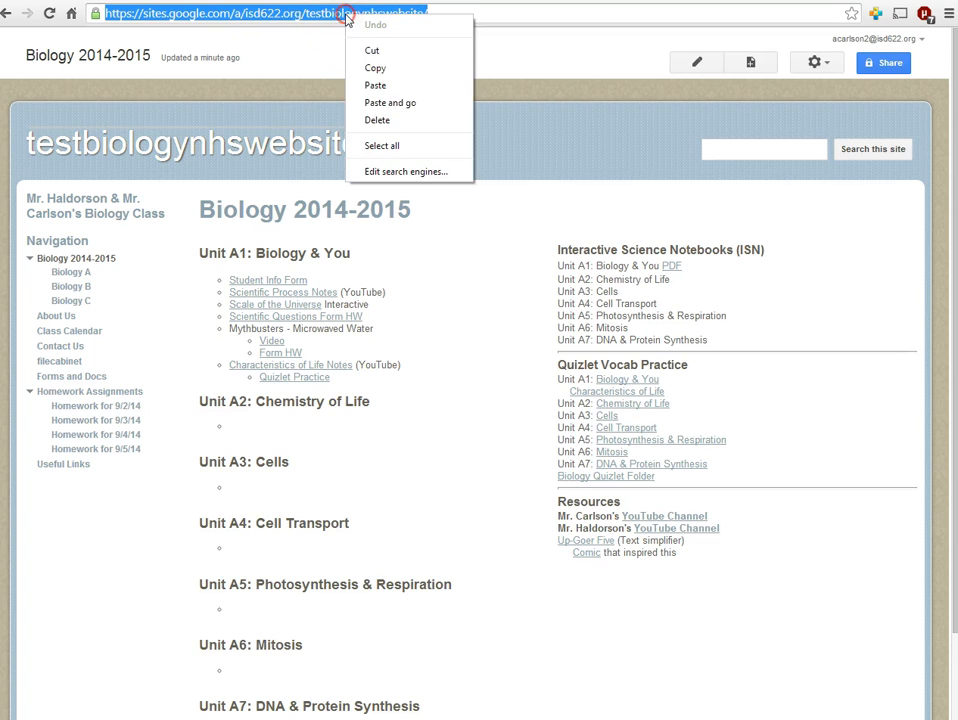
{"action": "left_click", "coordinate": [389, 72]}
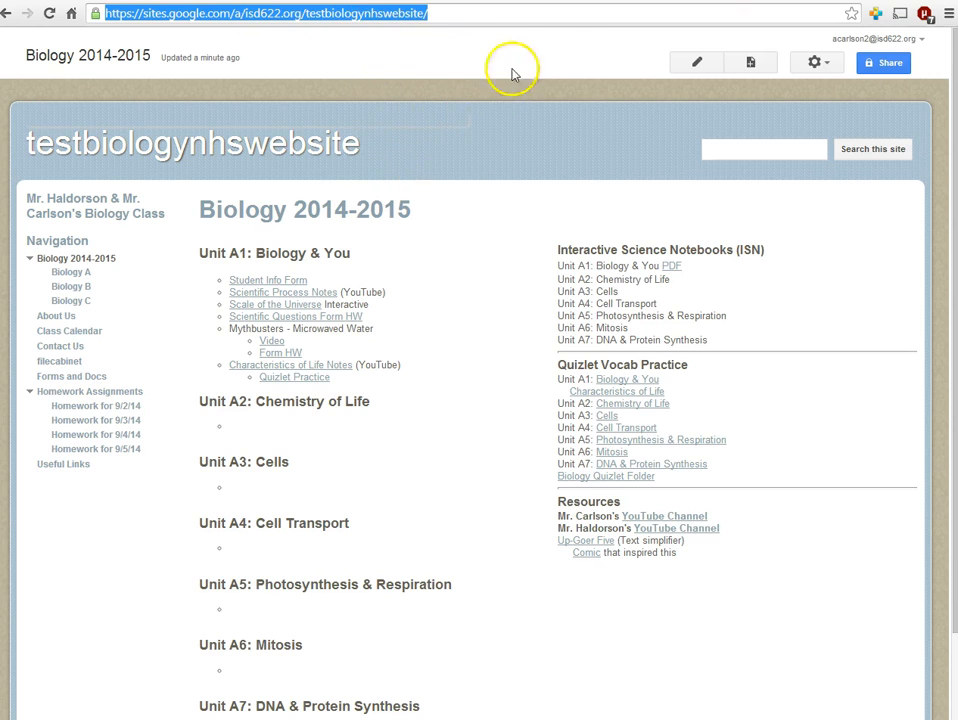
{"action": "left_click", "coordinate": [505, 1]}
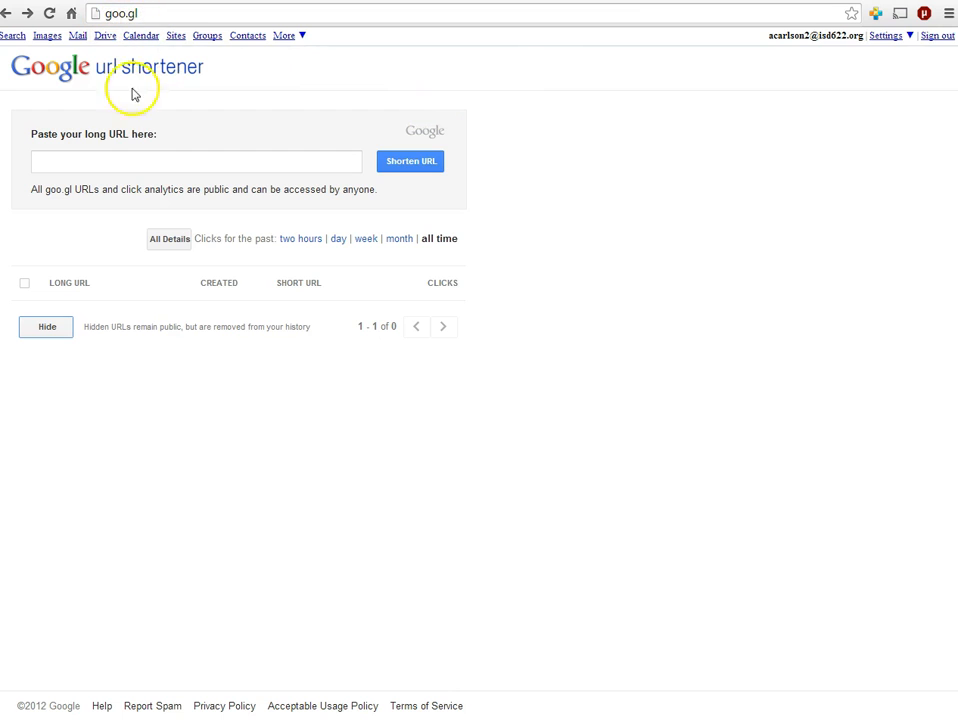
{"action": "left_click", "coordinate": [122, 161]}
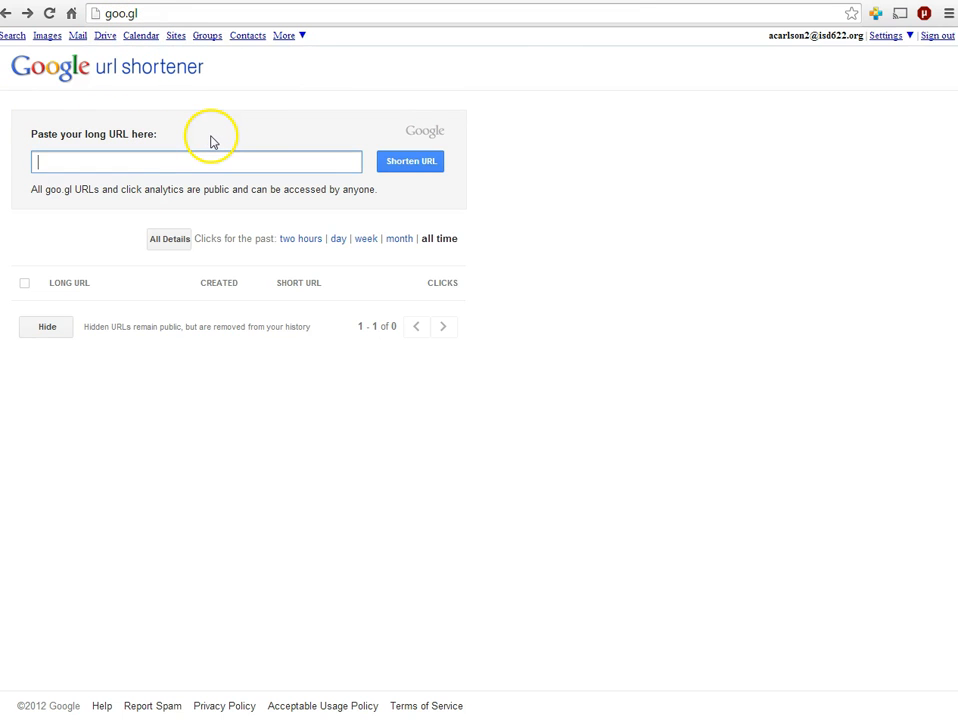
{"action": "key", "text": "ctrl+v"}
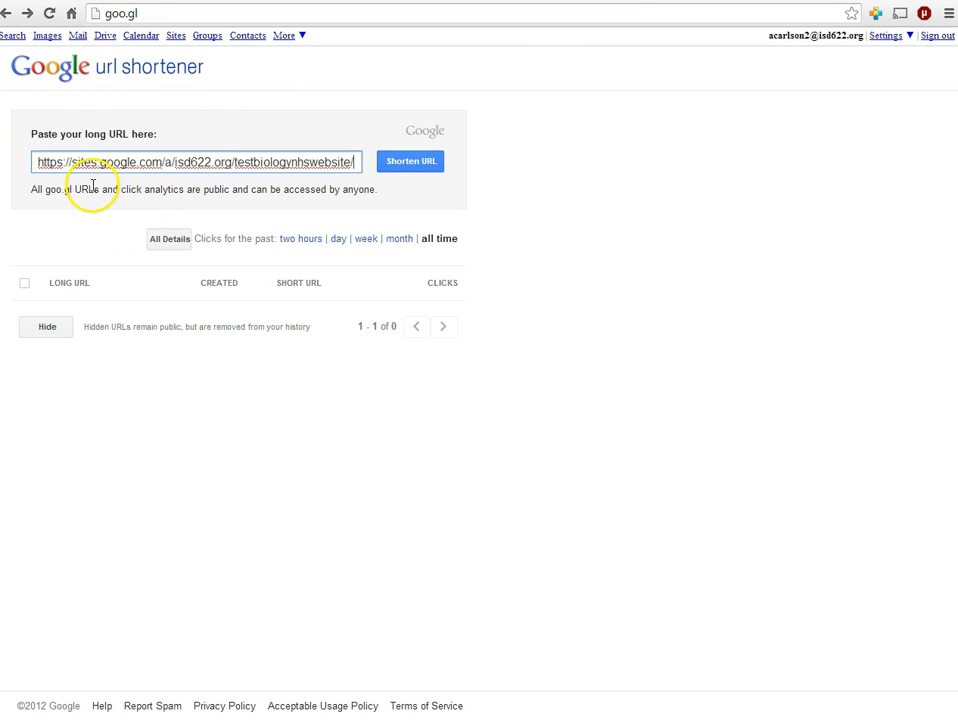
{"action": "key", "text": "ctrl+z"}
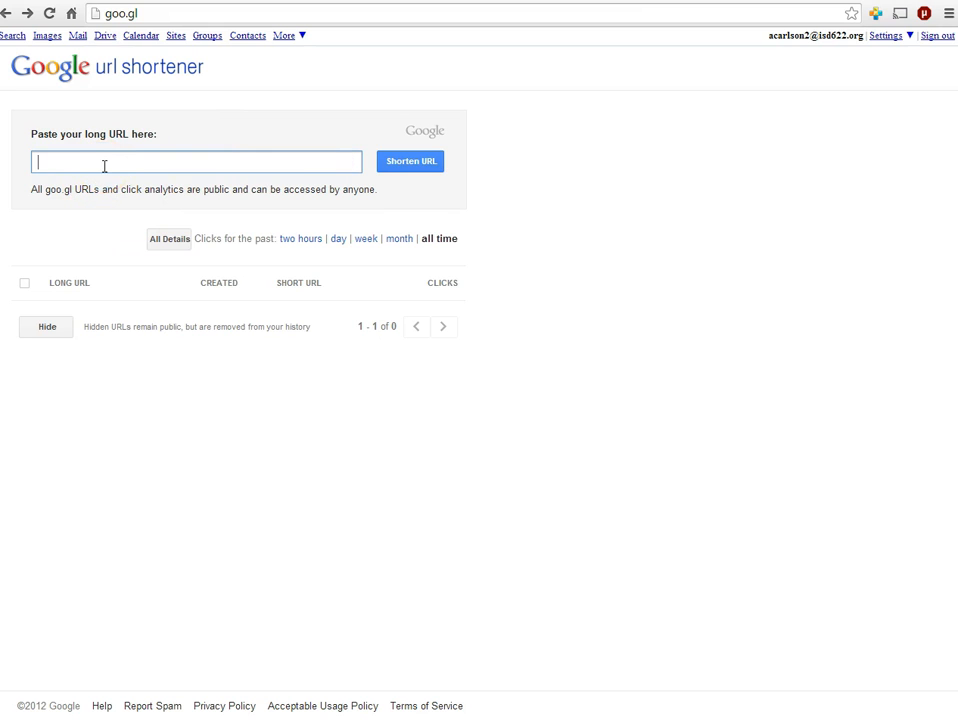
{"action": "right_click", "coordinate": [103, 165]}
{"action": "left_click", "coordinate": [171, 252]}
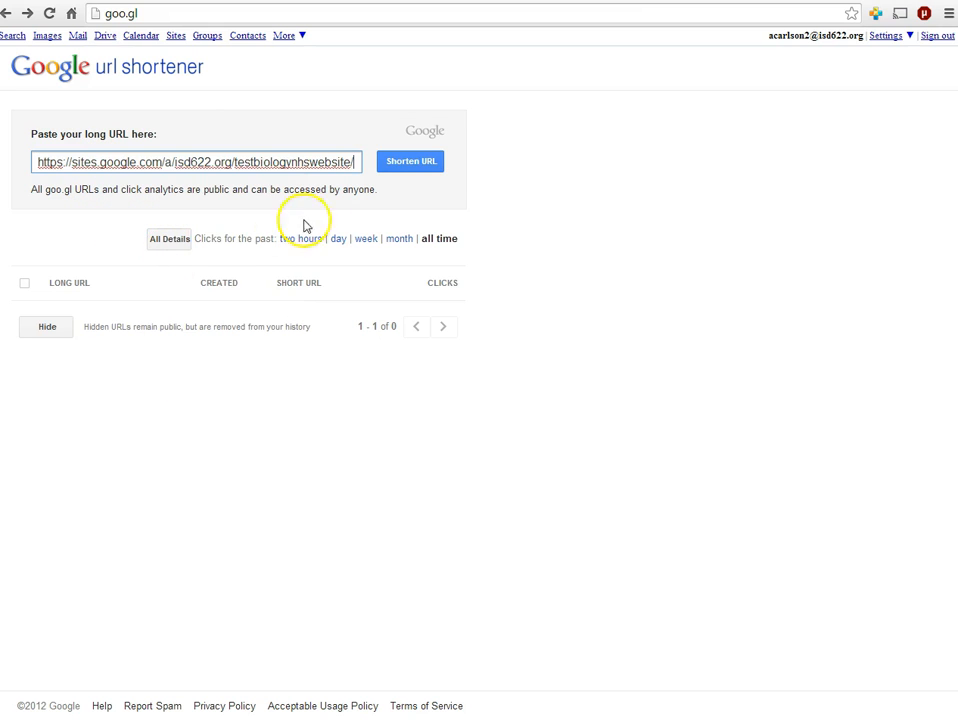
{"action": "left_click", "coordinate": [410, 170]}
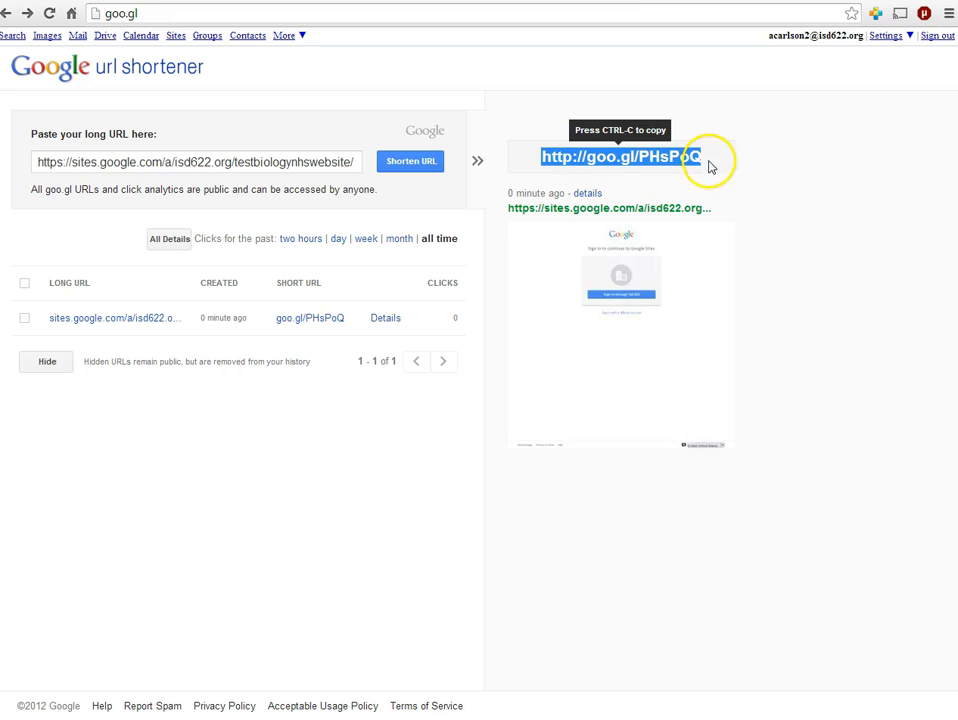
Step: Copy the generated short link and paste it under the "Class Webpage:" heading in the Word Document1 text box
{"action": "right_click", "coordinate": [623, 157]}
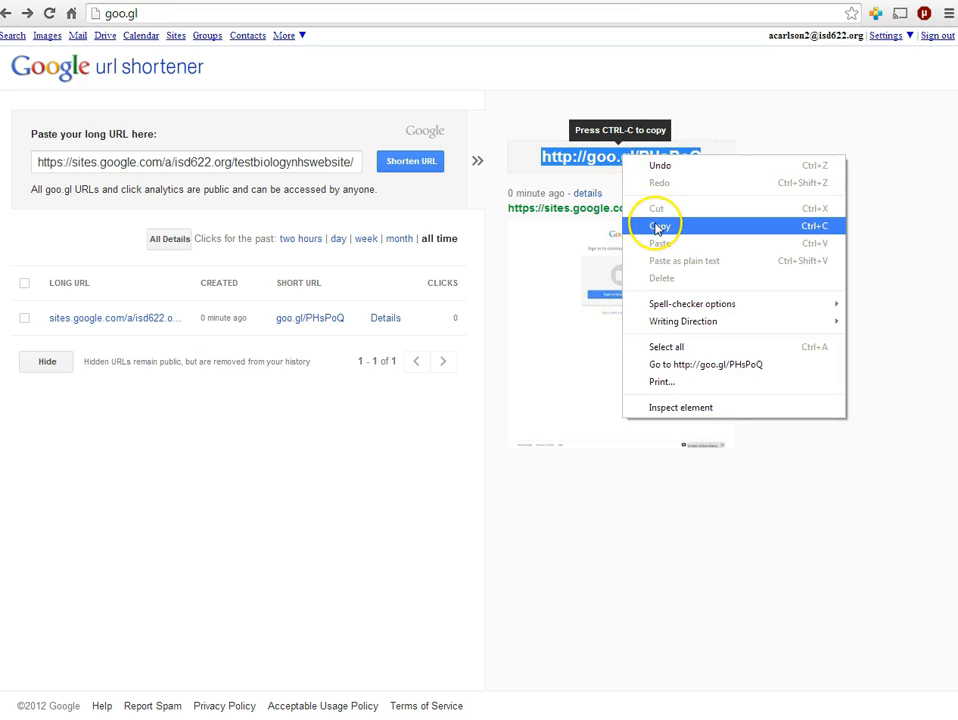
{"action": "left_click", "coordinate": [658, 226]}
{"action": "mouse_move", "coordinate": [684, 718]}
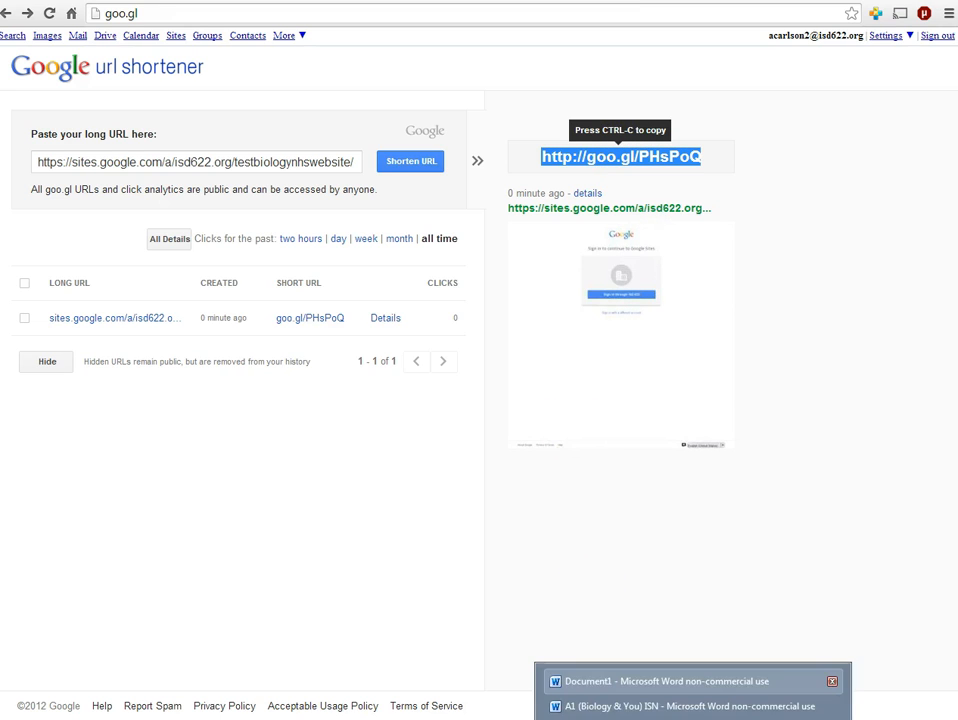
{"action": "left_click", "coordinate": [684, 683]}
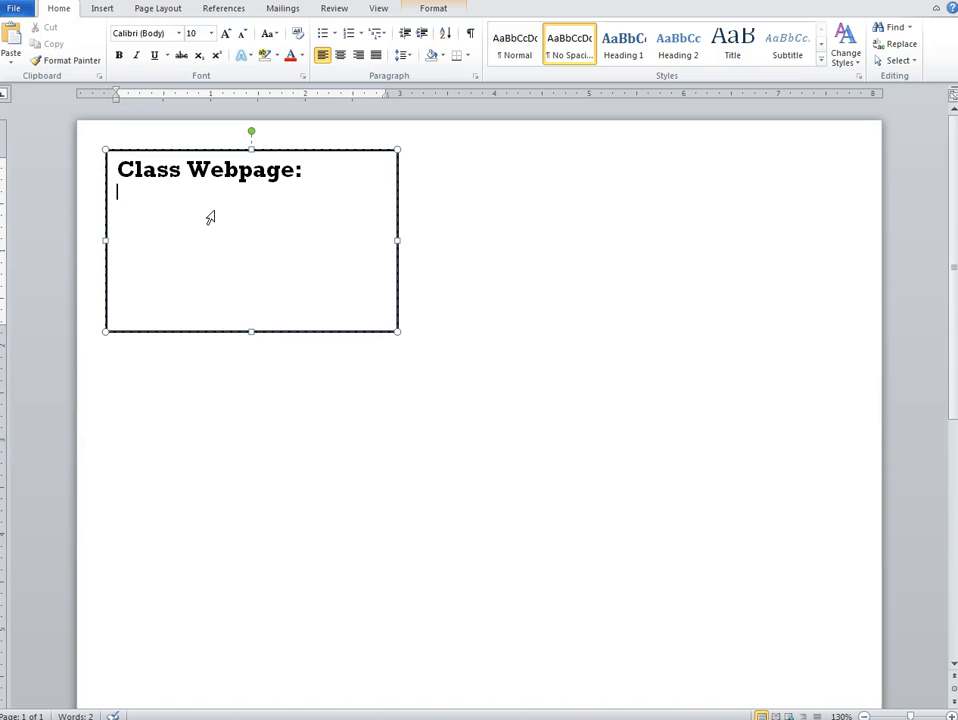
{"action": "left_click", "coordinate": [214, 210]}
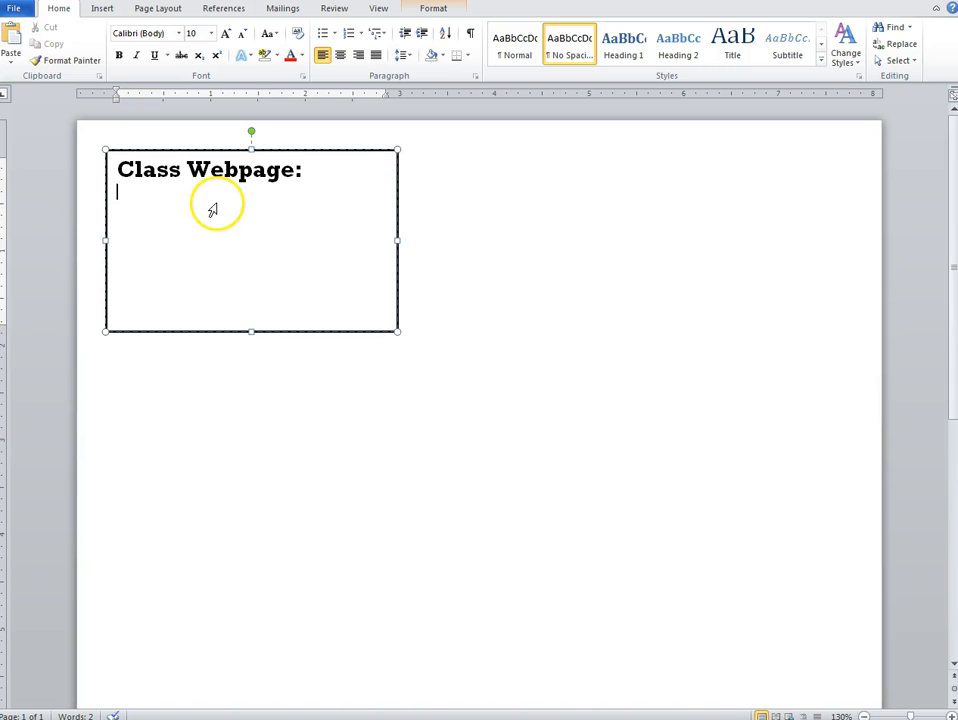
{"action": "key", "text": "ctrl+v"}
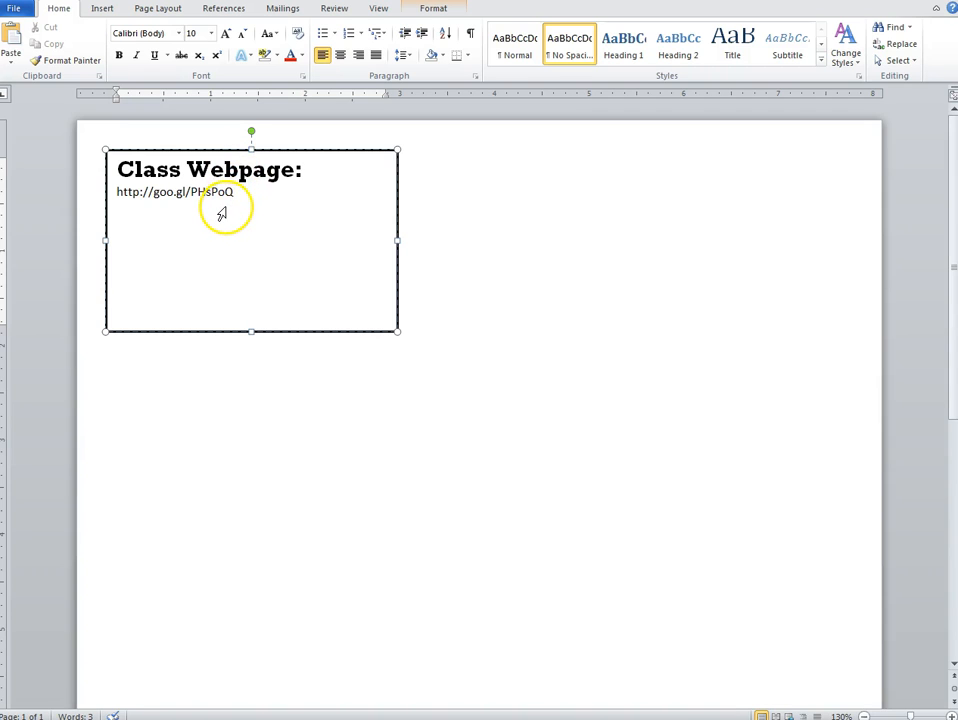
{"action": "left_click", "coordinate": [254, 233]}
Step: Copy the QR code image from the short link's goo.gl details and paste it below the link in the Word text box
{"action": "key", "text": "alt+Tab"}
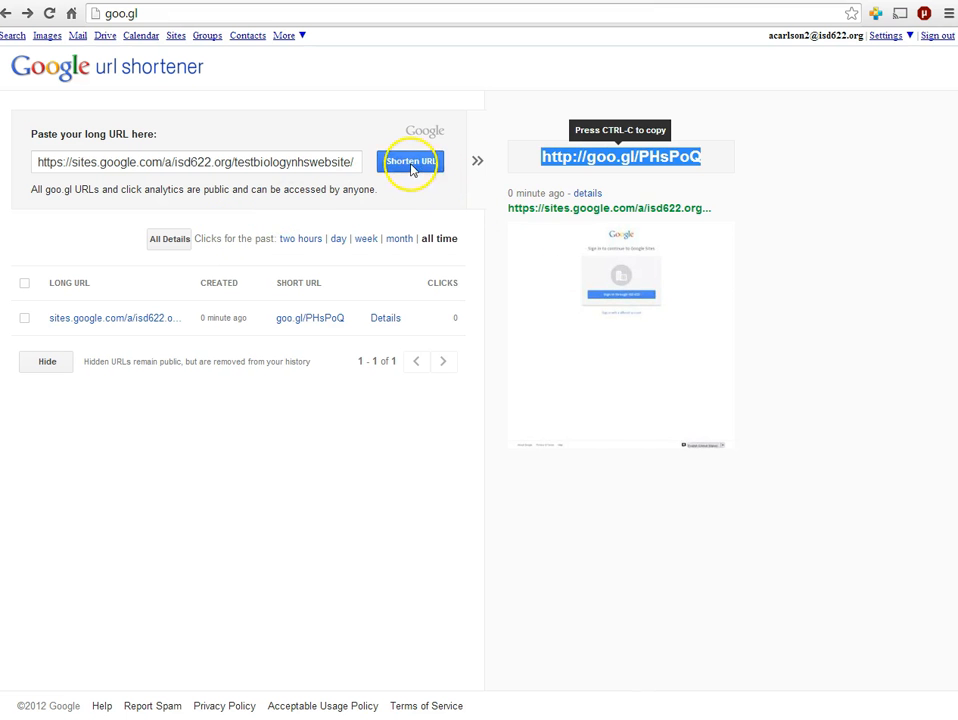
{"action": "left_click", "coordinate": [587, 195]}
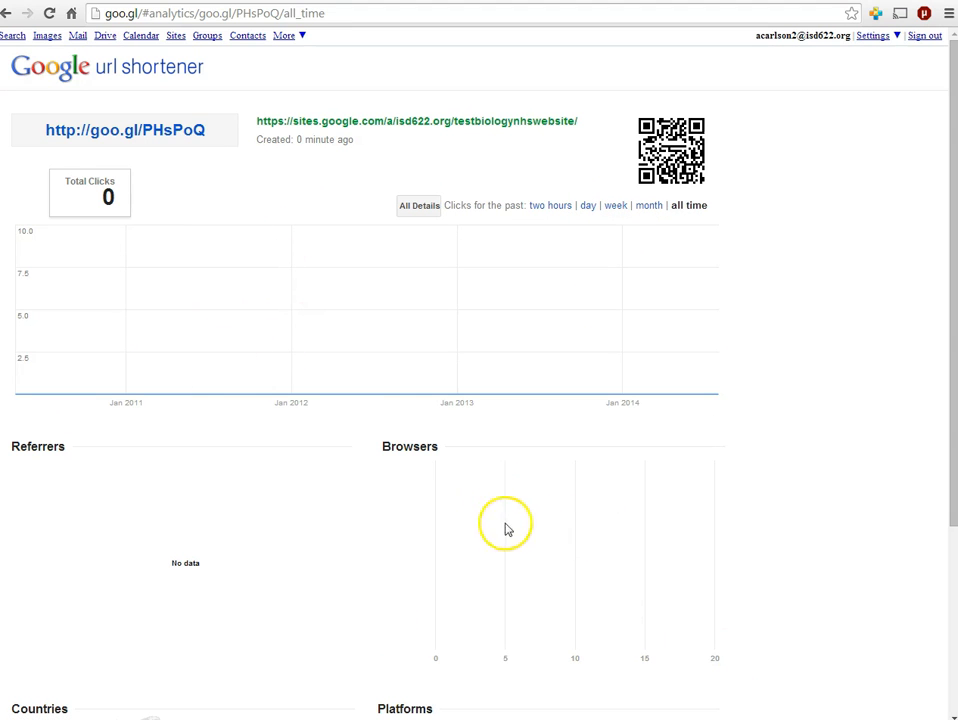
{"action": "right_click", "coordinate": [676, 156]}
{"action": "left_click", "coordinate": [742, 296]}
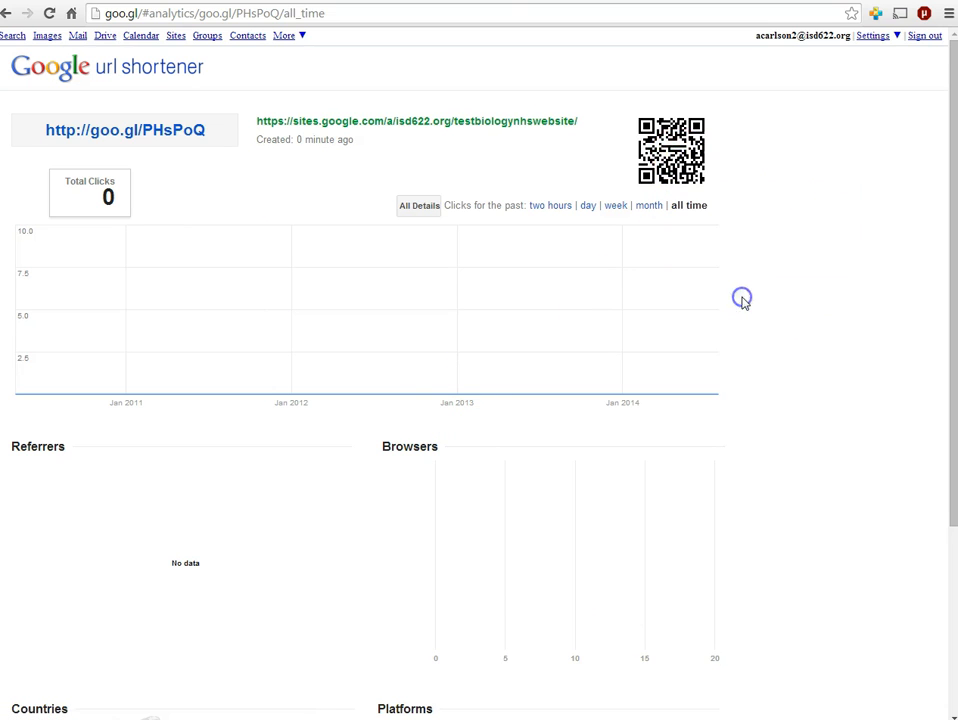
{"action": "key", "text": "alt+Tab"}
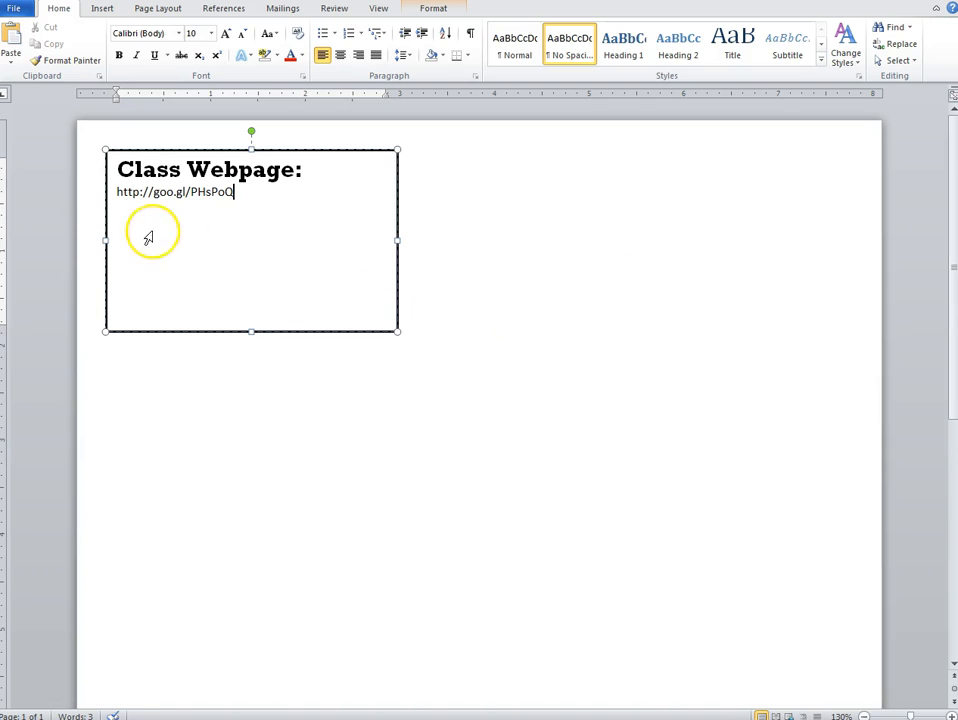
{"action": "key", "text": "Return"}
{"action": "key", "text": "ctrl+v"}
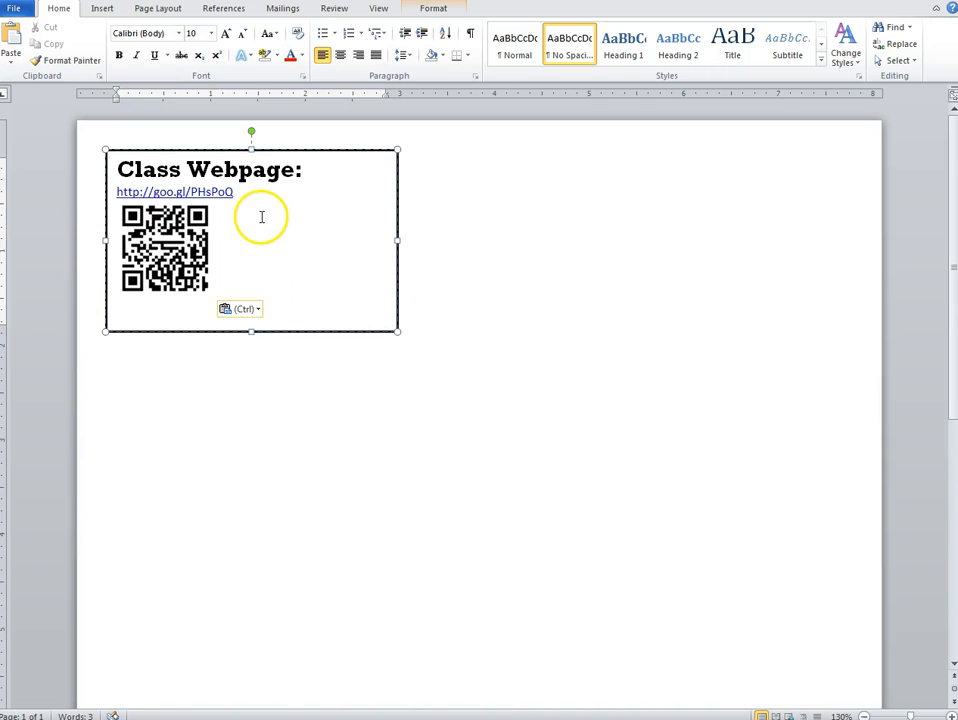
{"action": "left_click", "coordinate": [406, 406]}
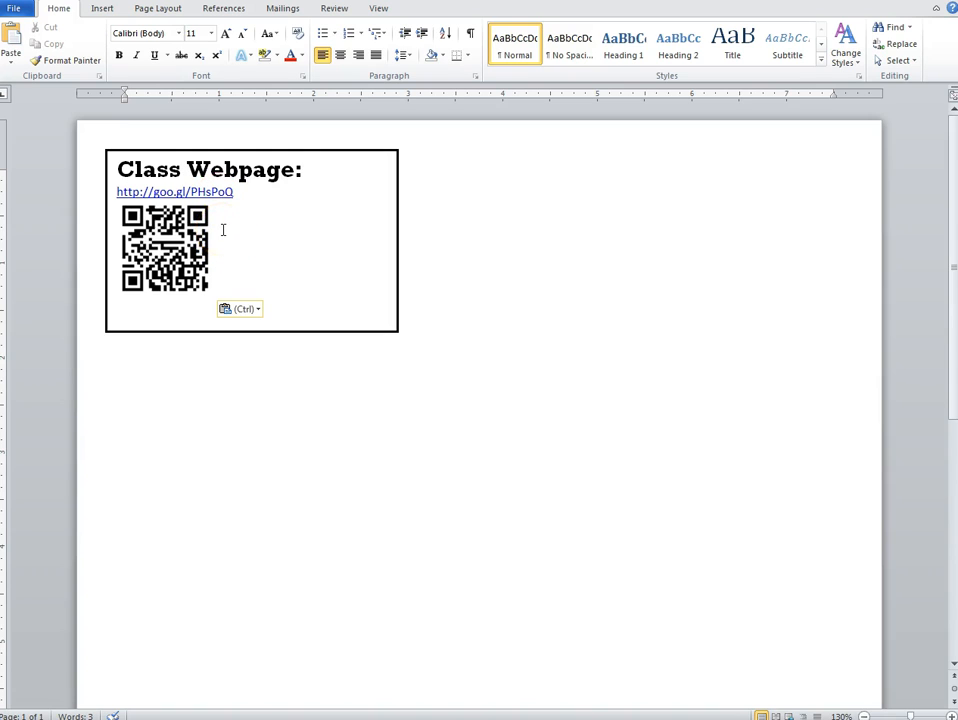
{"action": "left_click", "coordinate": [222, 284]}
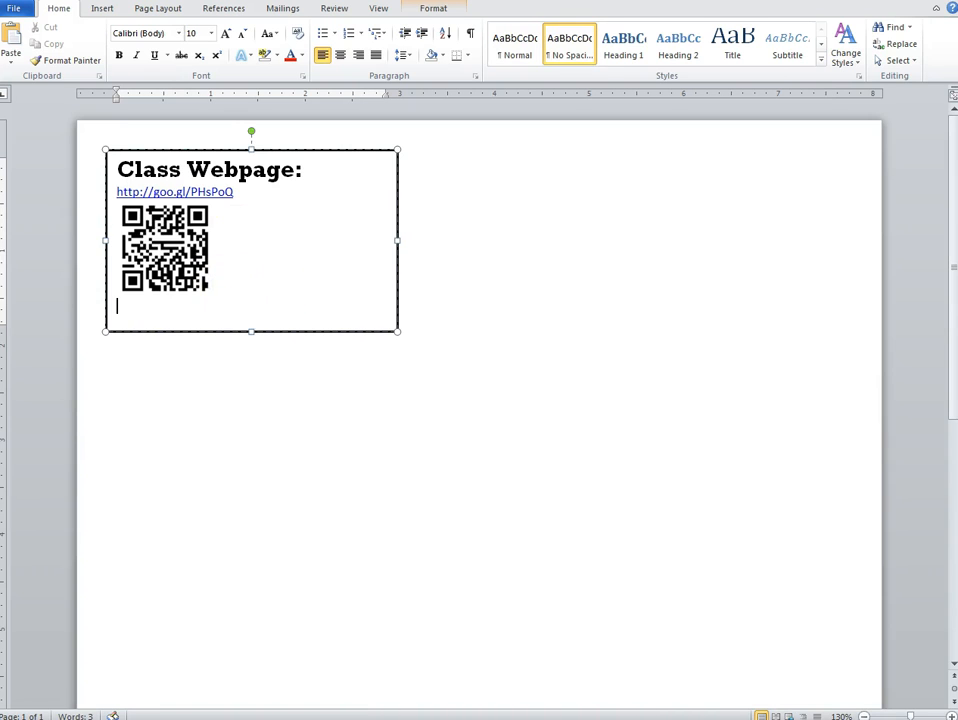
{"action": "key", "text": "Return"}
{"action": "key", "text": "alt+Tab"}
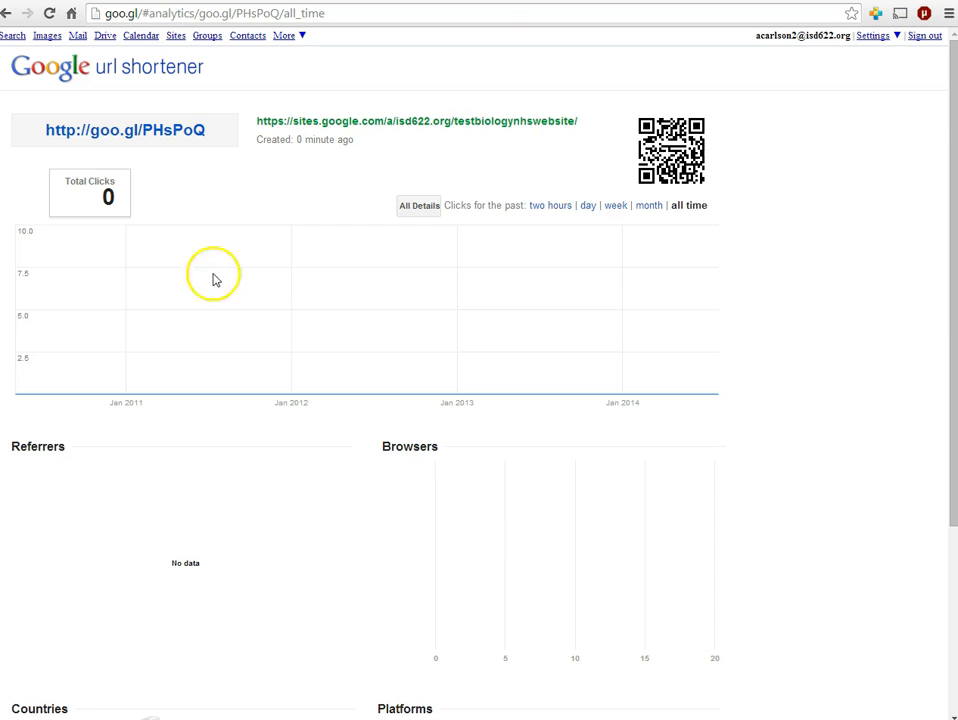
{"action": "key", "text": "ctrl+Tab"}
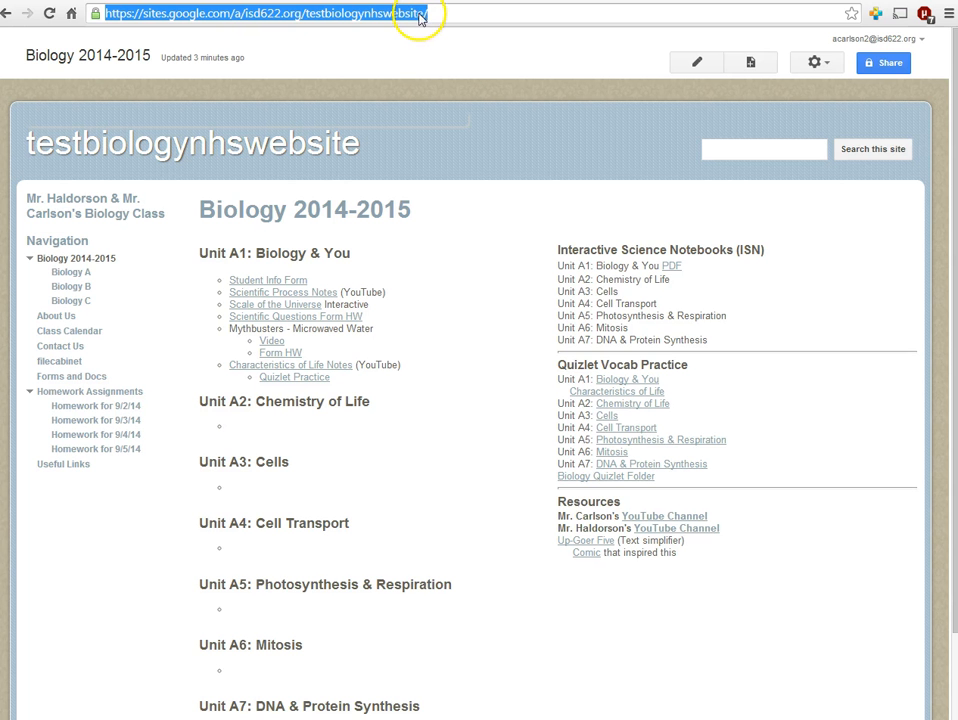
{"action": "key", "text": "alt+Tab"}
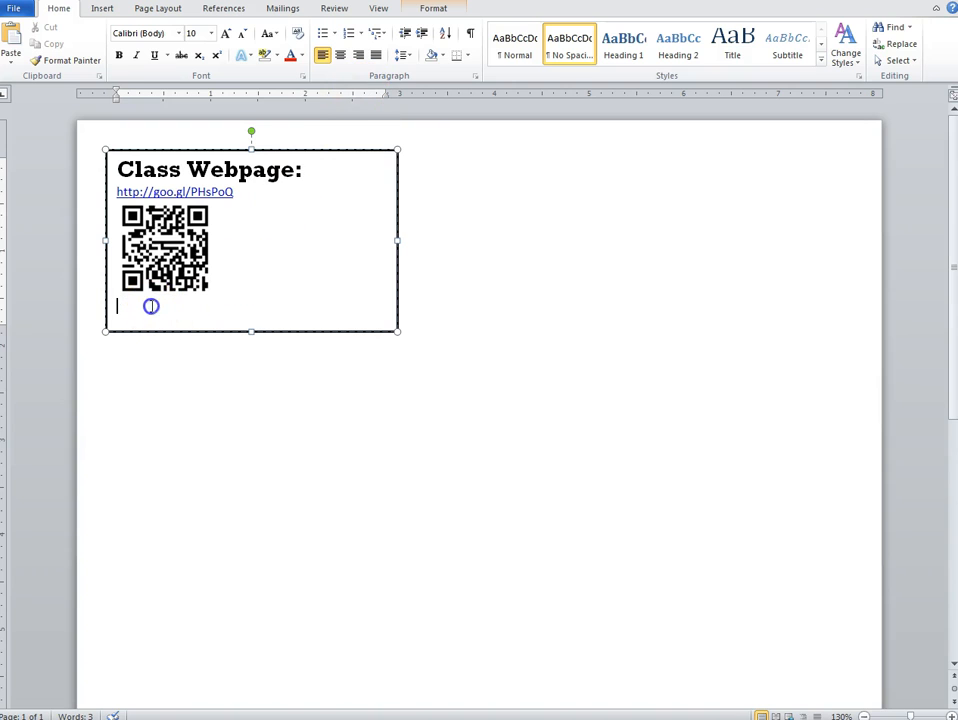
{"action": "key", "text": "ctrl+v"}
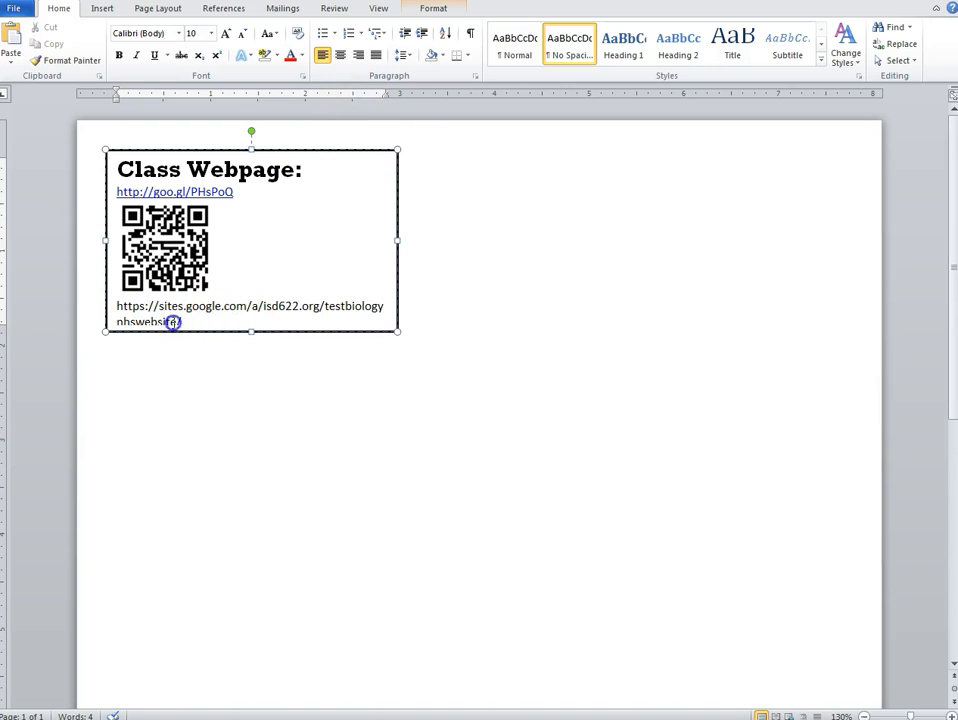
Step: Reduce the font size of the full site address below the QR code to 8
{"action": "left_click_drag", "start_coordinate": [171, 323], "coordinate": [120, 307]}
{"action": "left_click", "coordinate": [242, 34]}
{"action": "left_click", "coordinate": [243, 34]}
{"action": "left_click", "coordinate": [276, 396]}
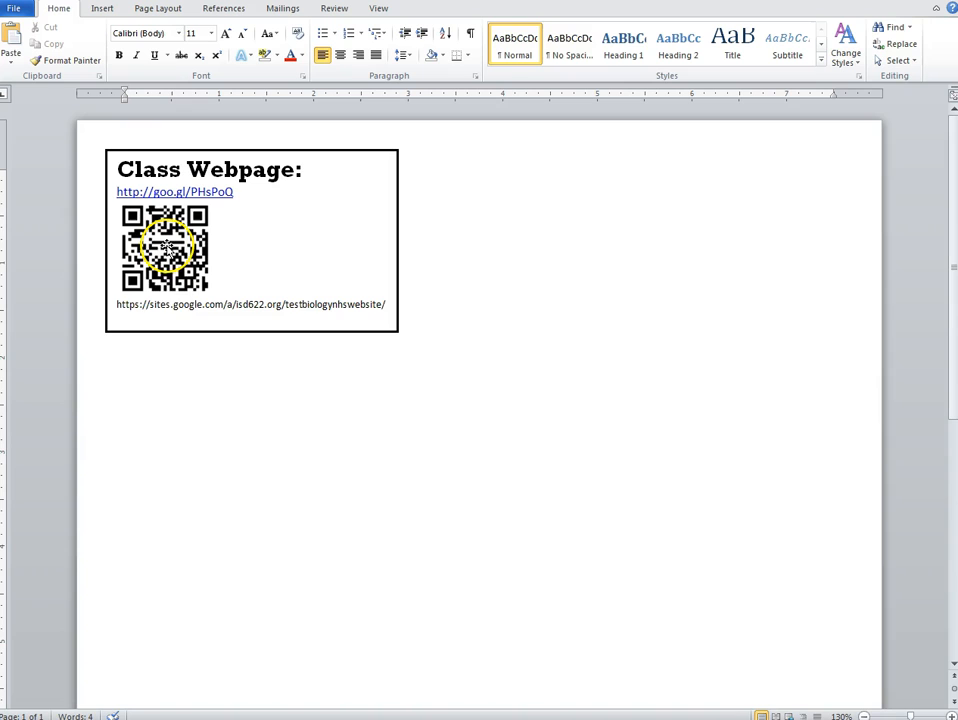
{"action": "left_click", "coordinate": [385, 304]}
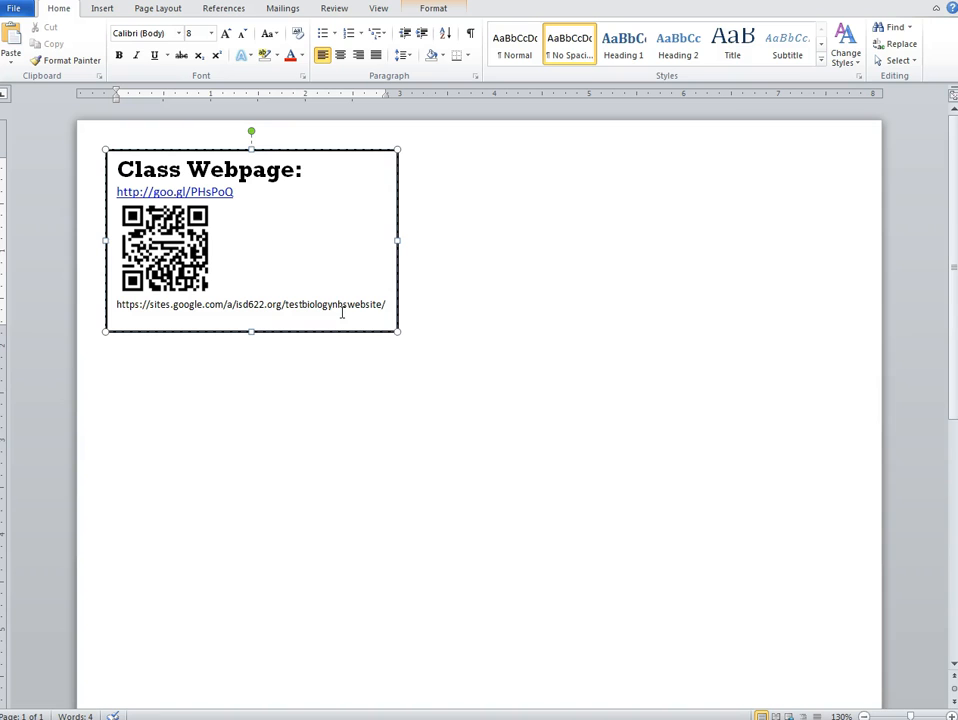
Step: Switch to the browser and review the goo.gl/bveQAP link's weekly analytics, including clicks, referrers, browsers, countries and platforms
{"action": "key", "text": "alt+Tab"}
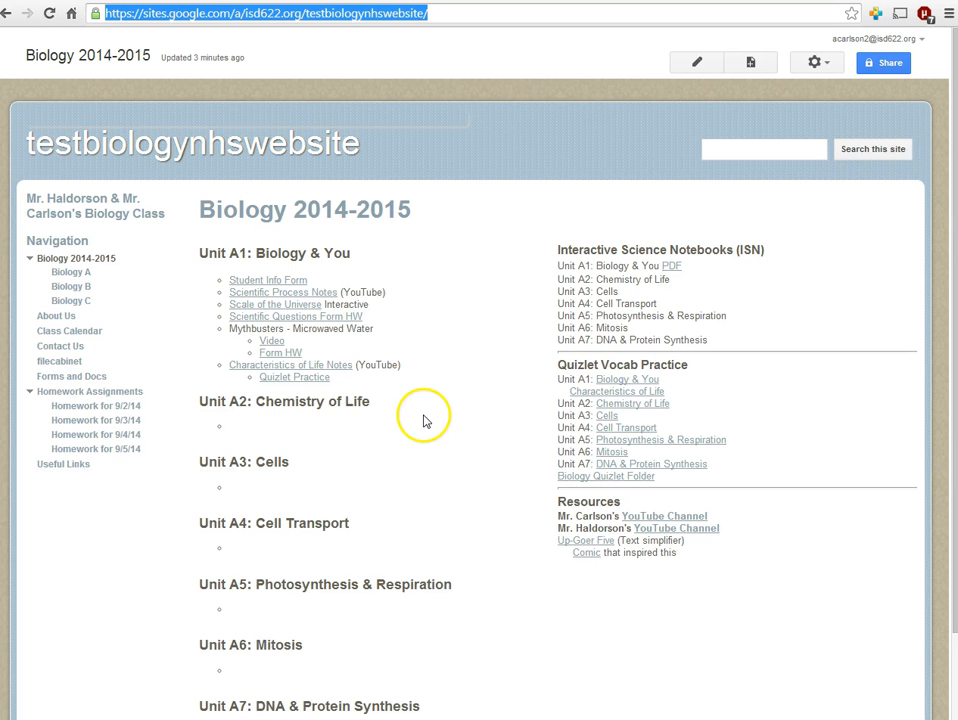
{"action": "left_click", "coordinate": [538, 1]}
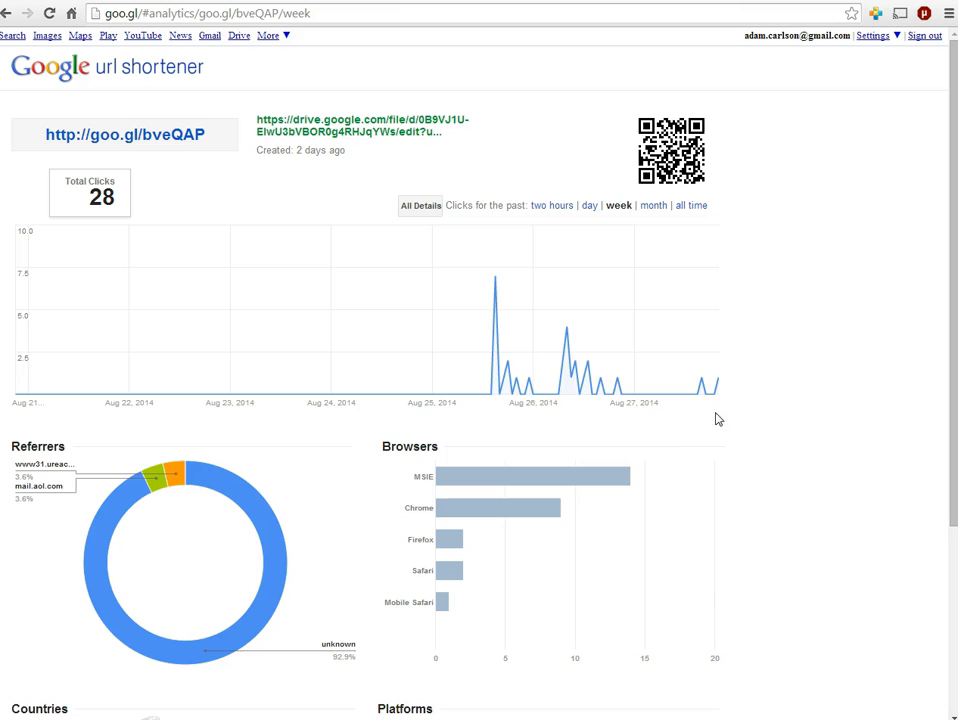
{"action": "mouse_move", "coordinate": [446, 553]}
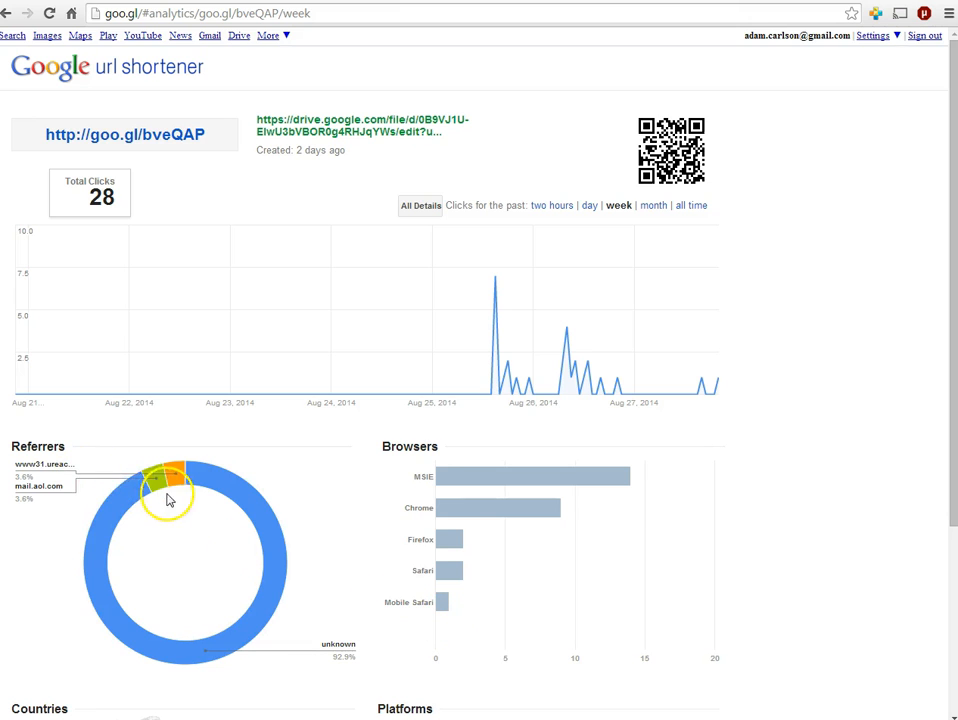
{"action": "scroll", "coordinate": [192, 517], "scroll_direction": "down", "scroll_amount": 3}
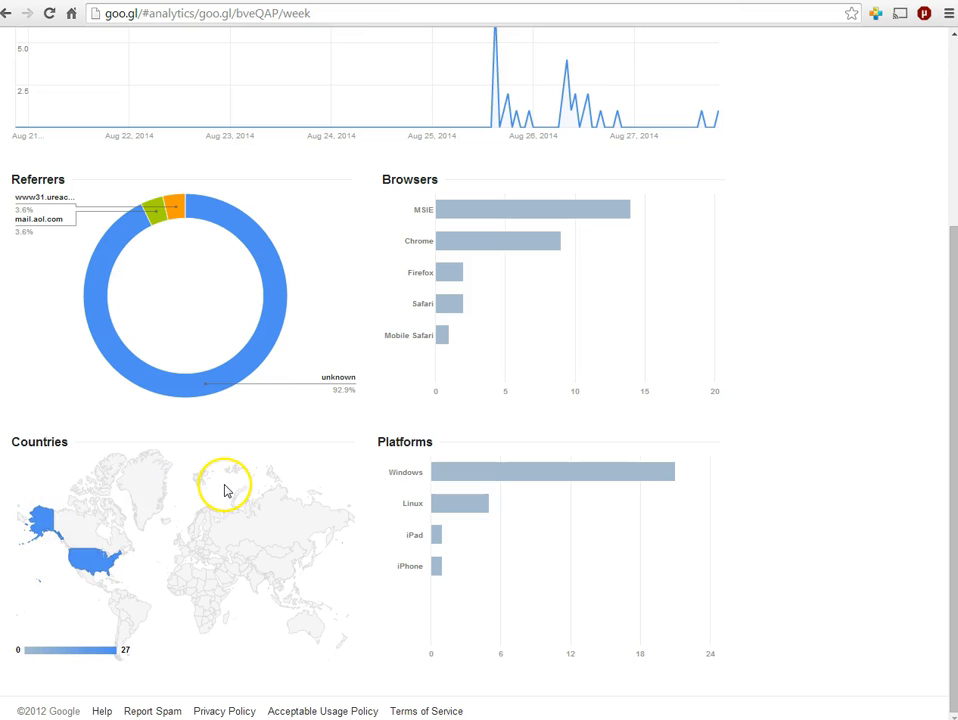
{"action": "scroll", "coordinate": [310, 552], "scroll_direction": "up", "scroll_amount": 3}
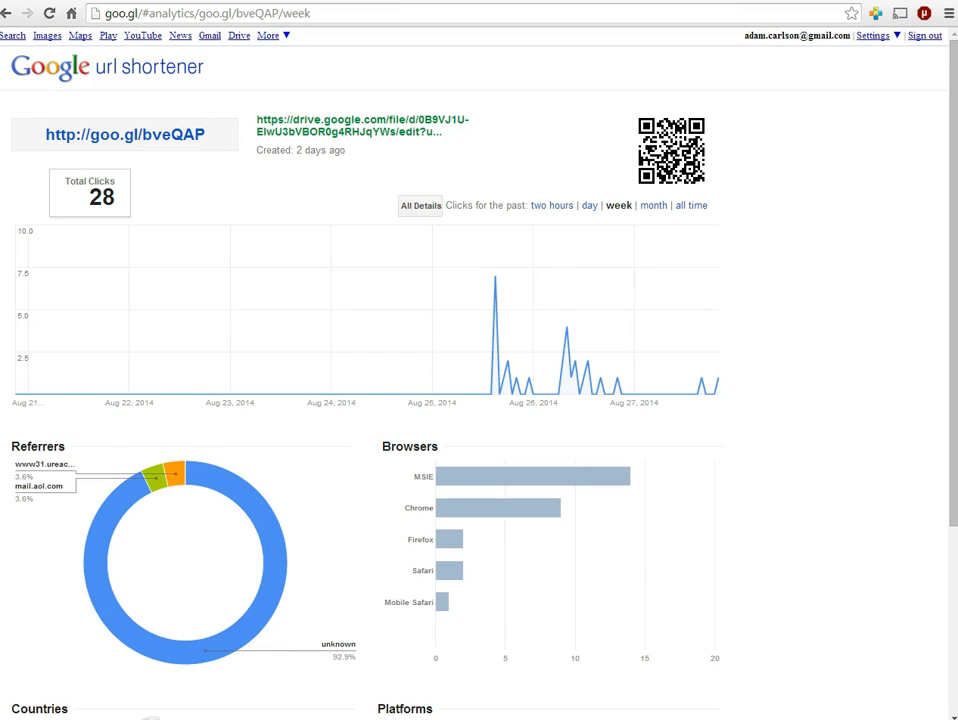
Step: Switch to the A1 (Biology & You) ISN document in Word and examine its class webpage box and Quizlet vocab shortlink with QR code
{"action": "key", "text": "ctrl+shift+b"}
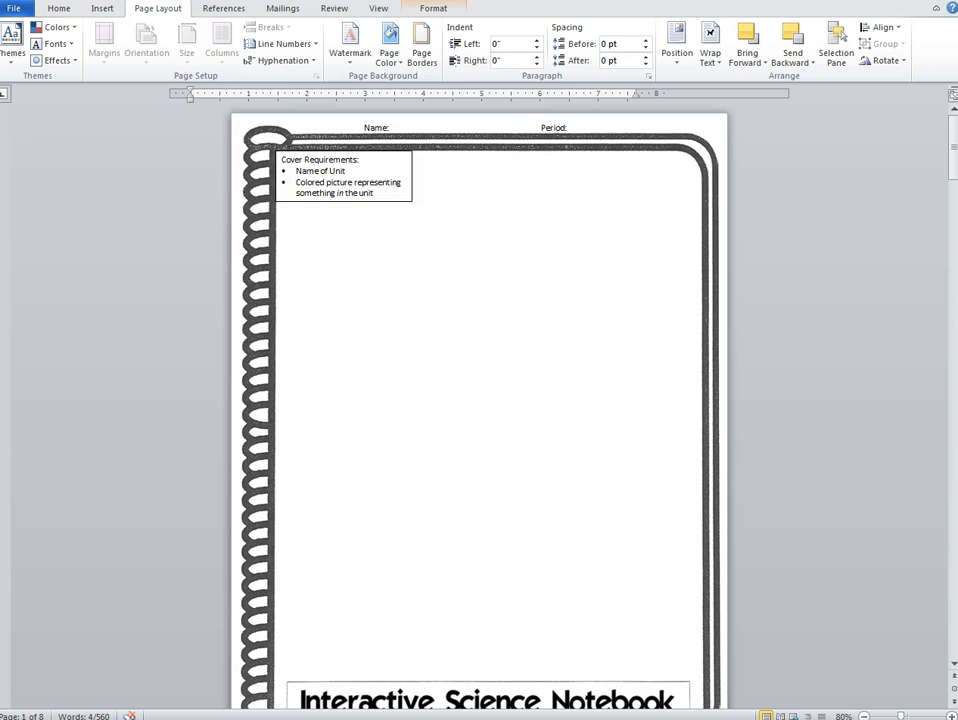
{"action": "left_click", "coordinate": [603, 667]}
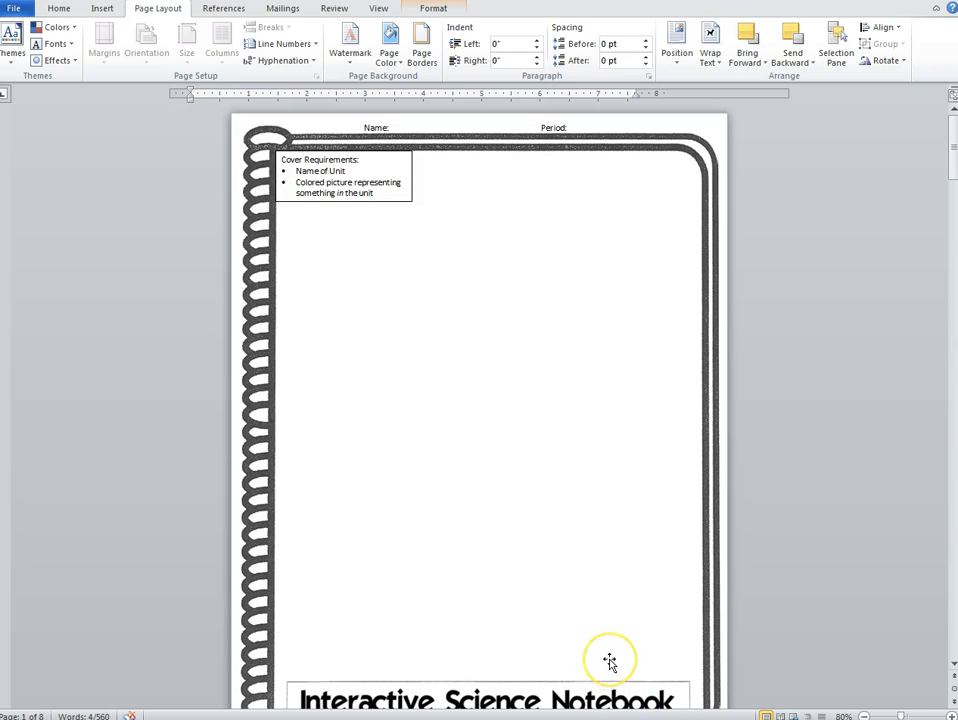
{"action": "scroll", "coordinate": [605, 665], "scroll_direction": "down", "scroll_amount": 2}
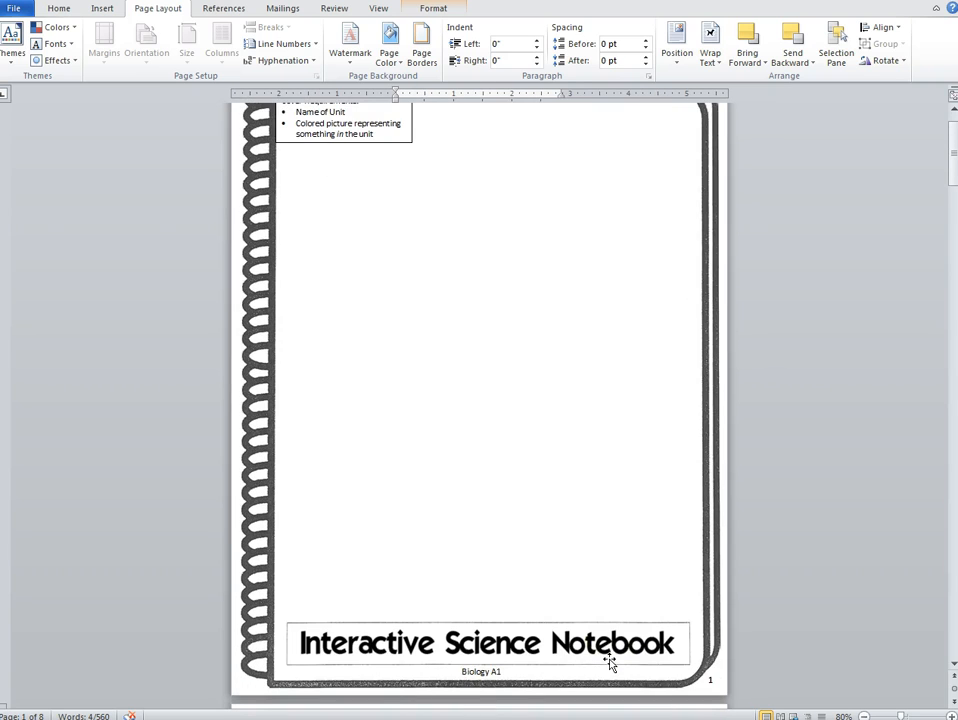
{"action": "scroll", "coordinate": [610, 662], "scroll_direction": "down", "scroll_amount": 5}
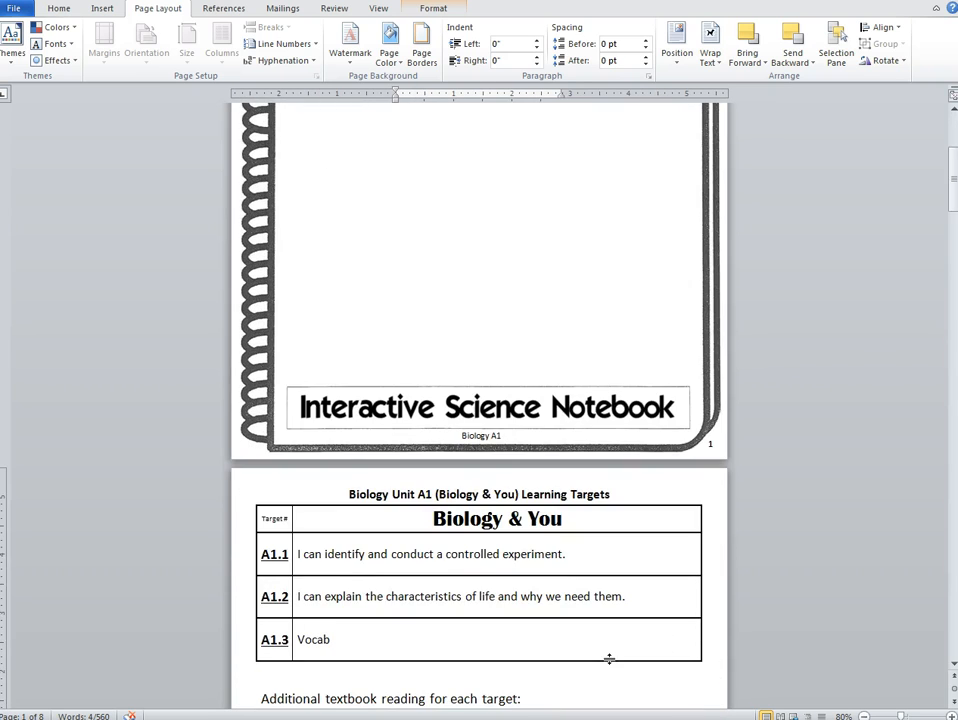
{"action": "scroll", "coordinate": [603, 655], "scroll_direction": "down", "scroll_amount": 8}
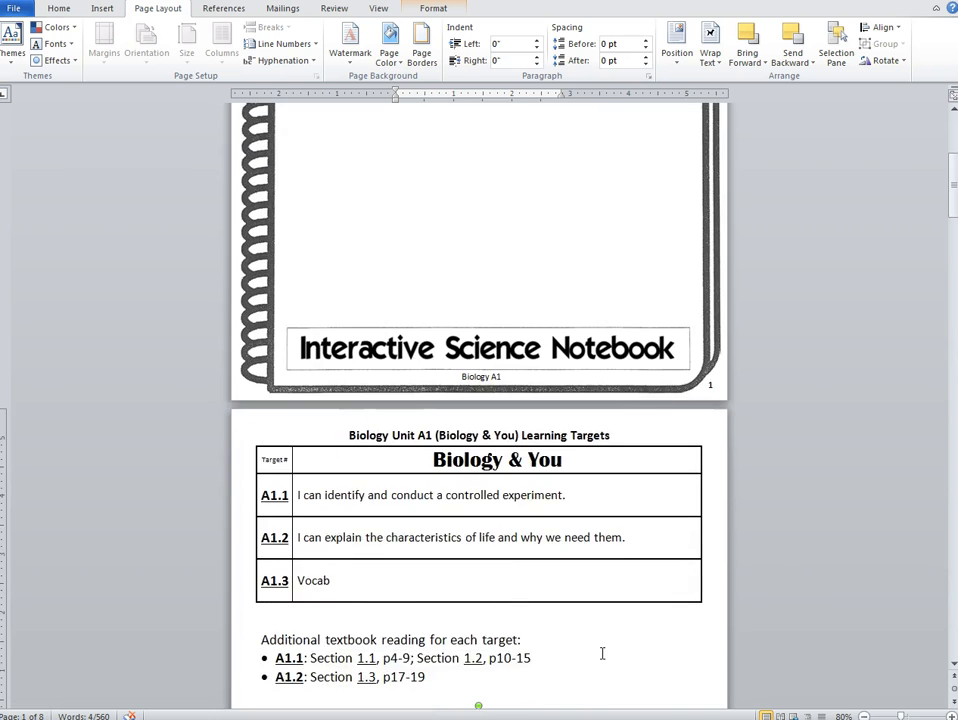
{"action": "left_click", "coordinate": [553, 598]}
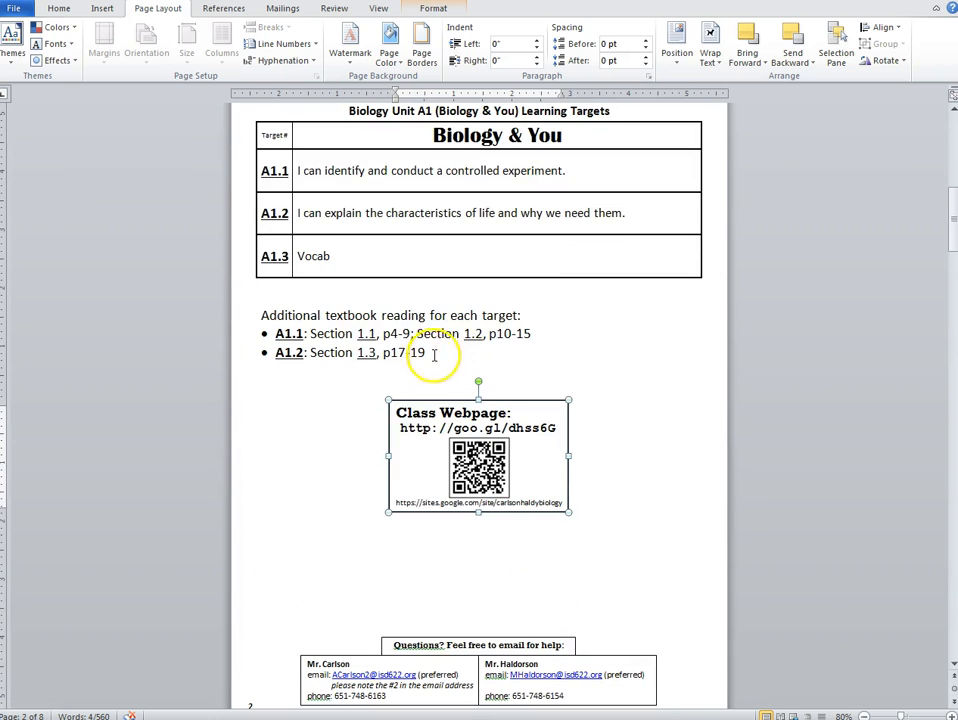
{"action": "left_click", "coordinate": [466, 552]}
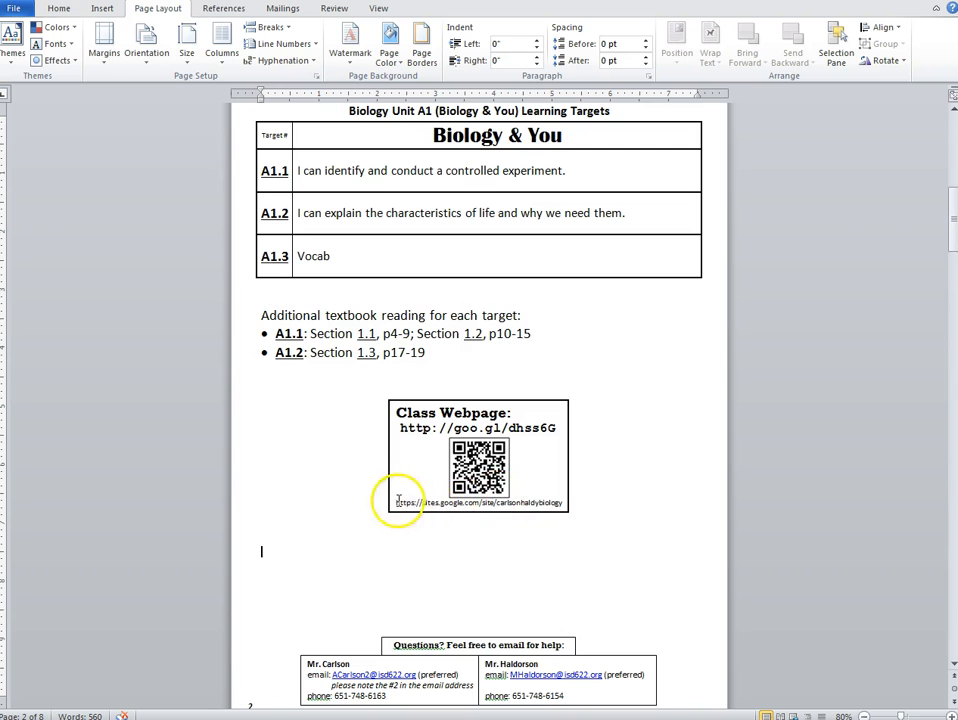
{"action": "scroll", "coordinate": [536, 535], "scroll_direction": "down", "scroll_amount": 2}
{"action": "left_click", "coordinate": [522, 507]}
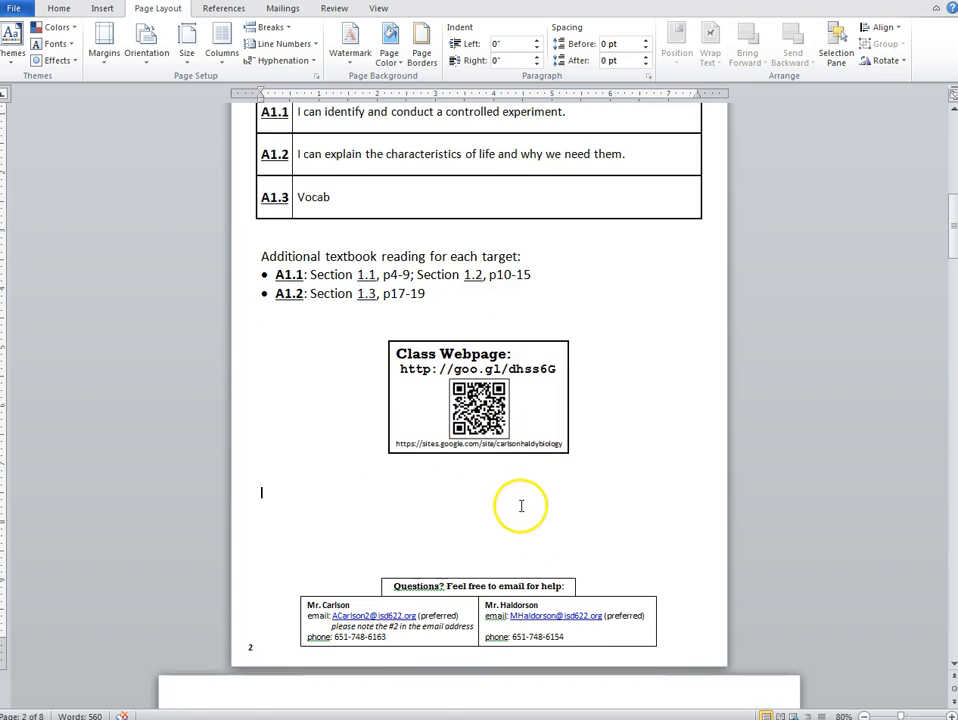
{"action": "scroll", "coordinate": [522, 507], "scroll_direction": "down", "scroll_amount": 10}
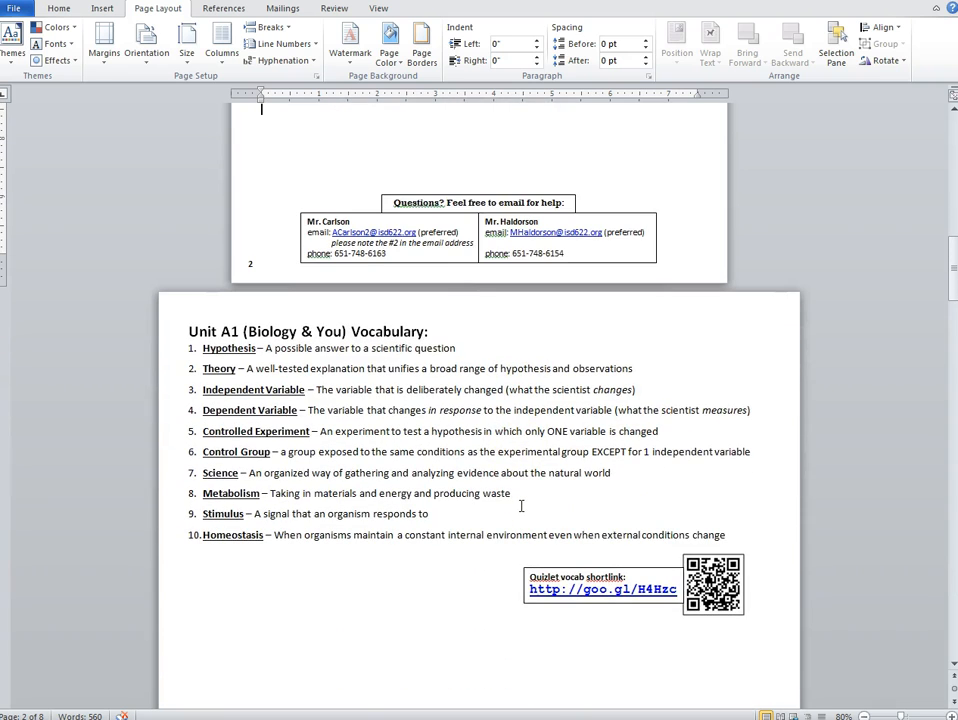